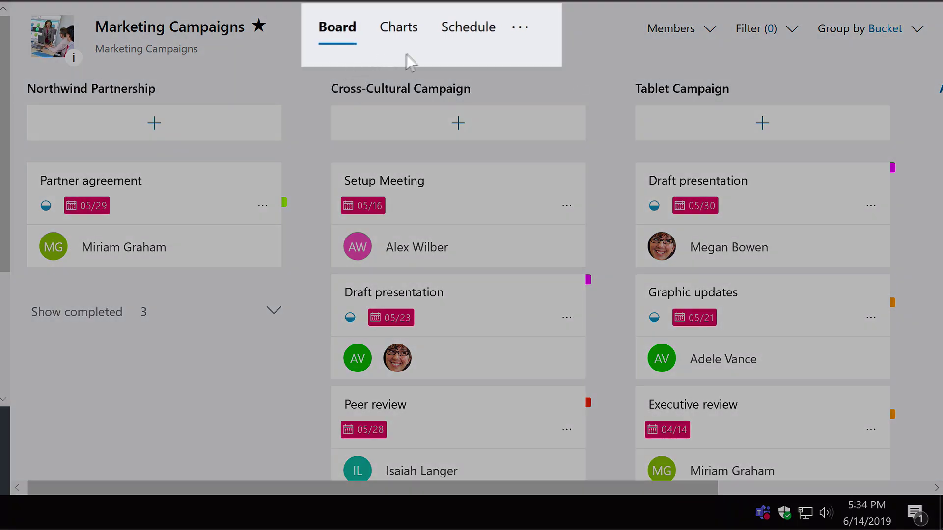
Copy the Marketing Campaigns plan as a private plan named 'Marketing Campaigns 2'
left_click(515, 30)
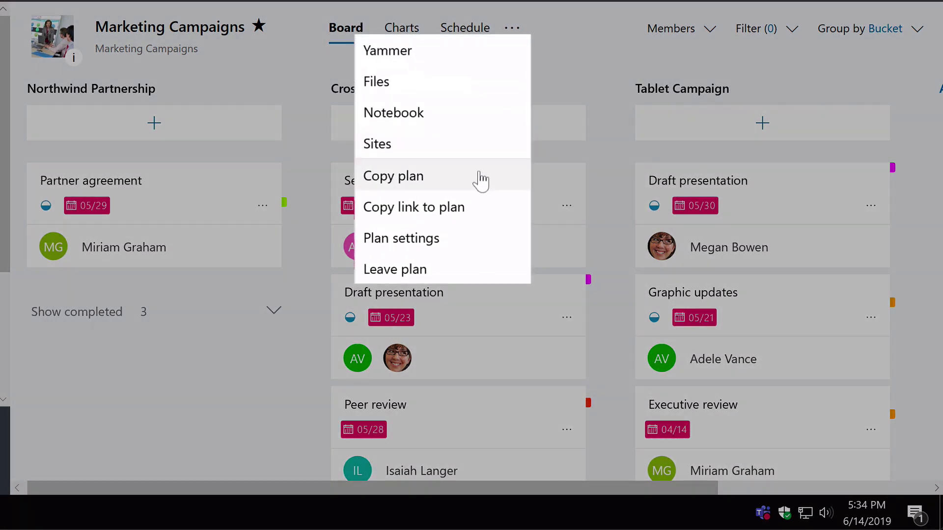
left_click(481, 186)
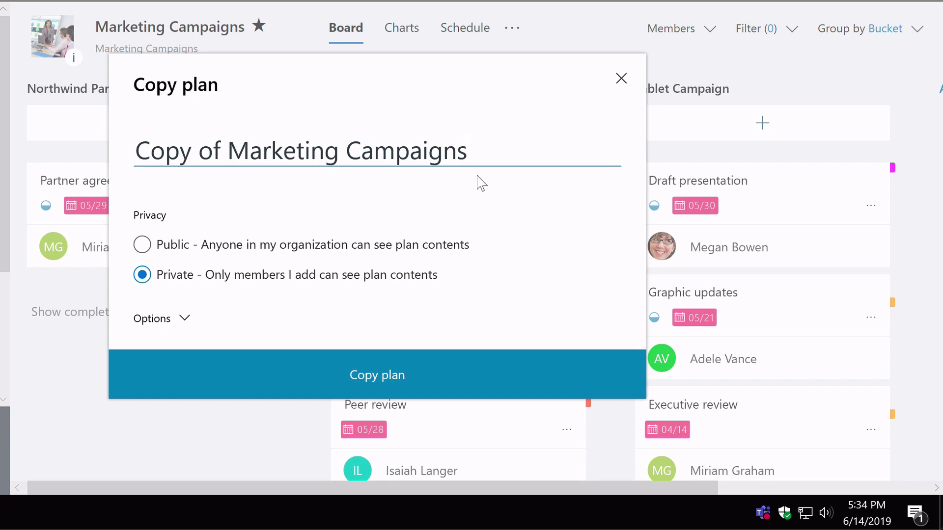
left_click_drag(227, 149, 123, 160)
key("BackSpace")
left_click(419, 148)
type("2")
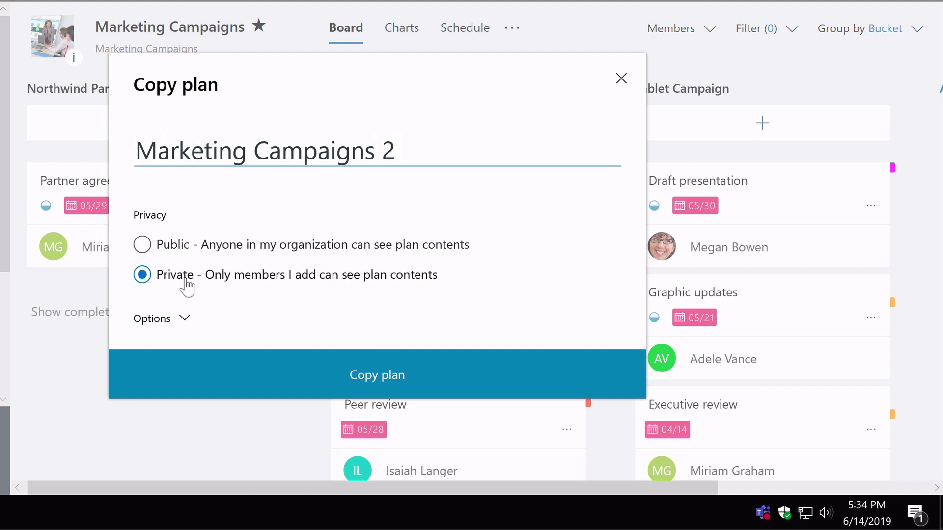
left_click(187, 323)
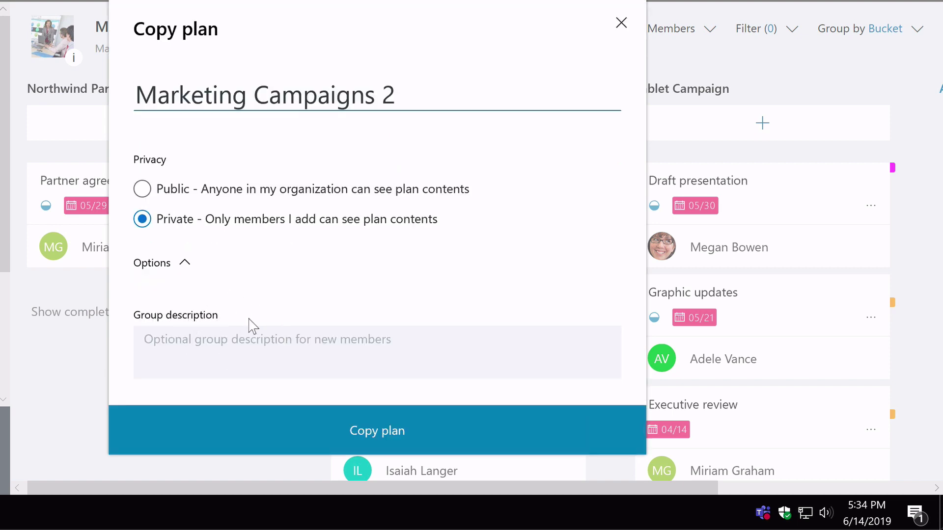
left_click(375, 431)
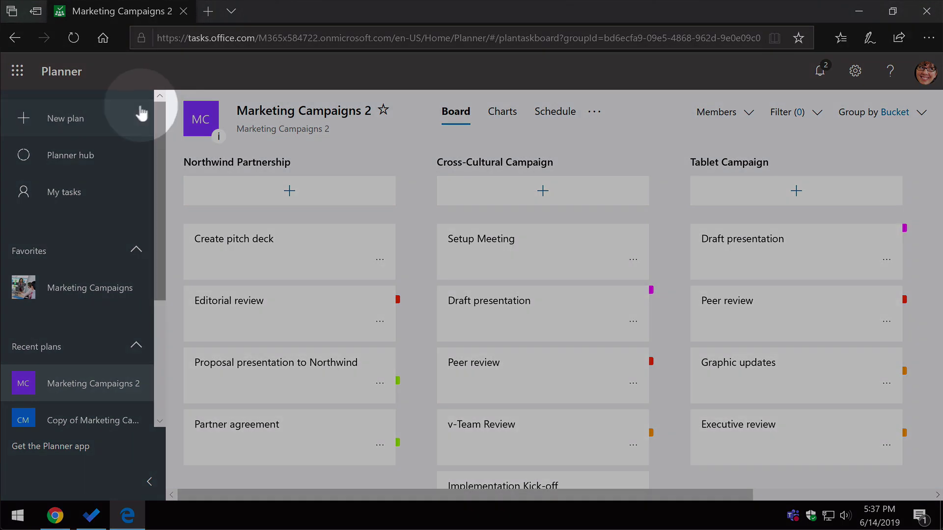
left_click(83, 118)
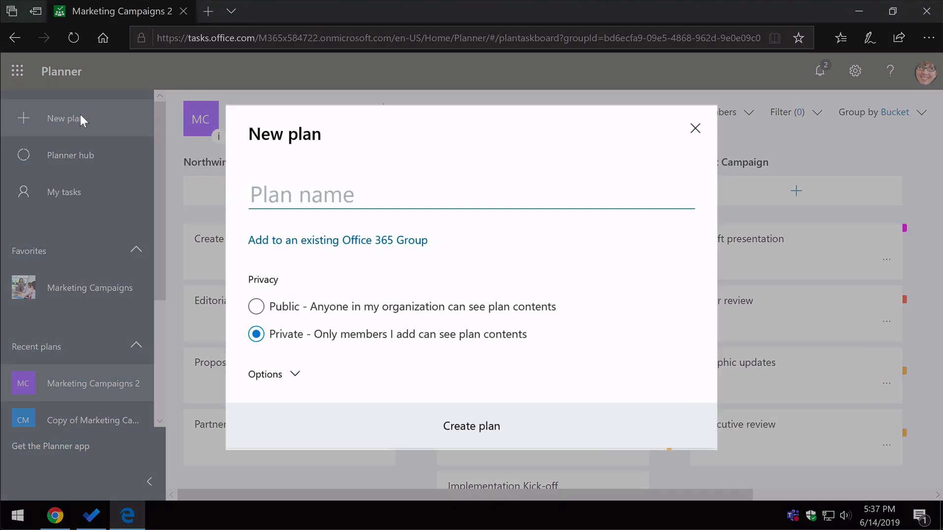
Create the plan 'Marketing Project' in the existing Marketing Campaigns group
type("Ma")
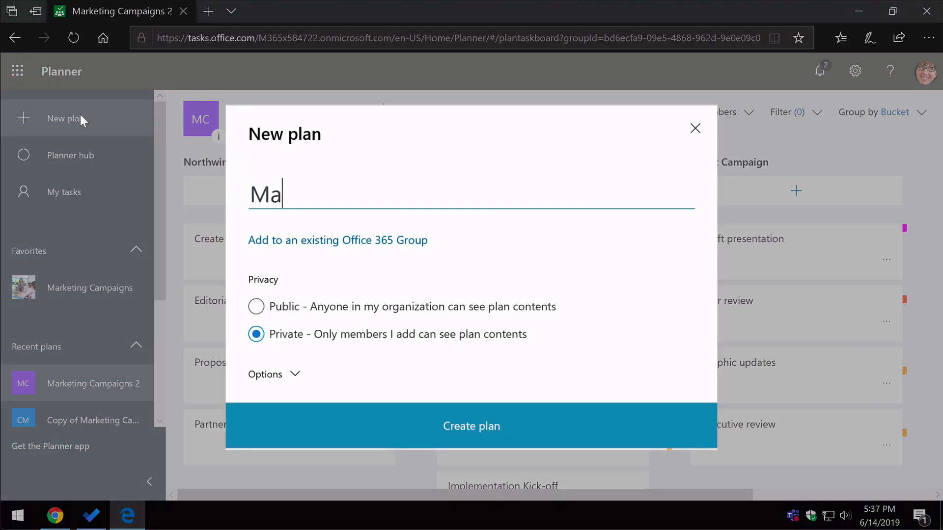
type("rketi")
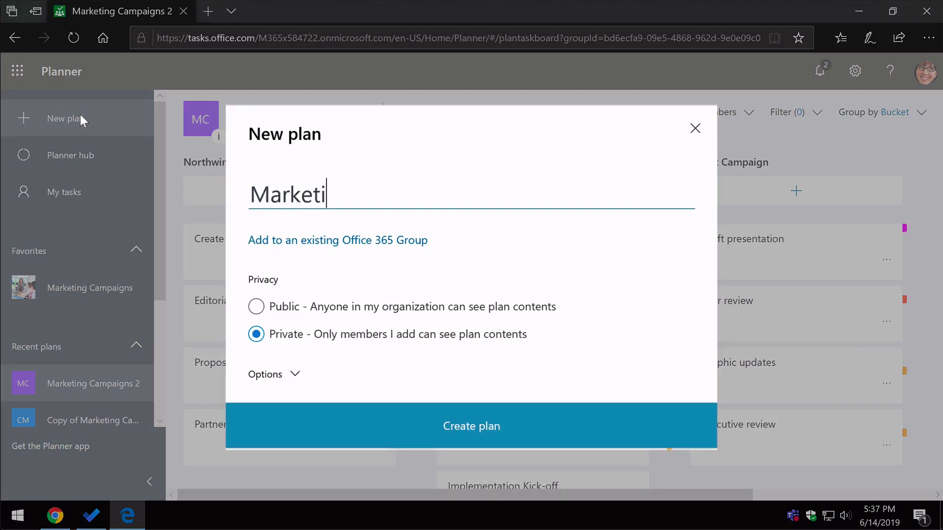
type("ng Project")
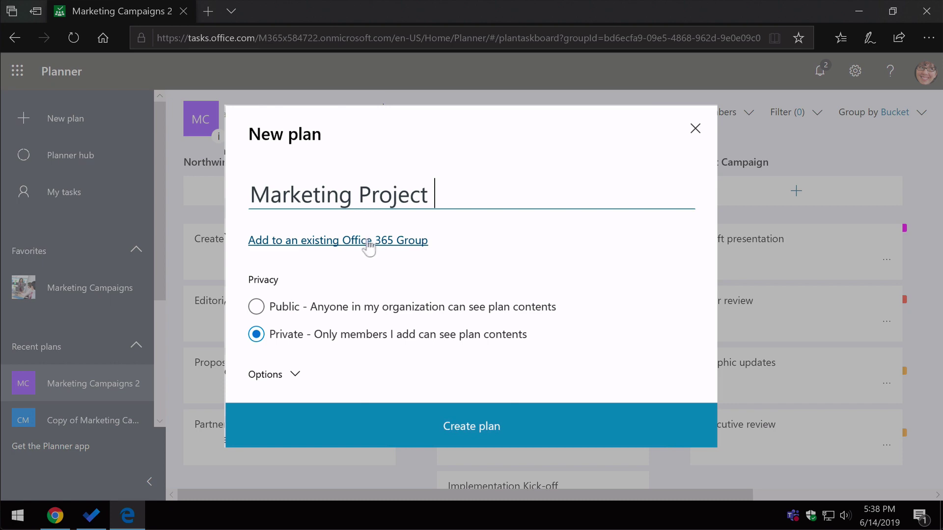
left_click(363, 242)
left_click_drag(628, 245, 617, 262)
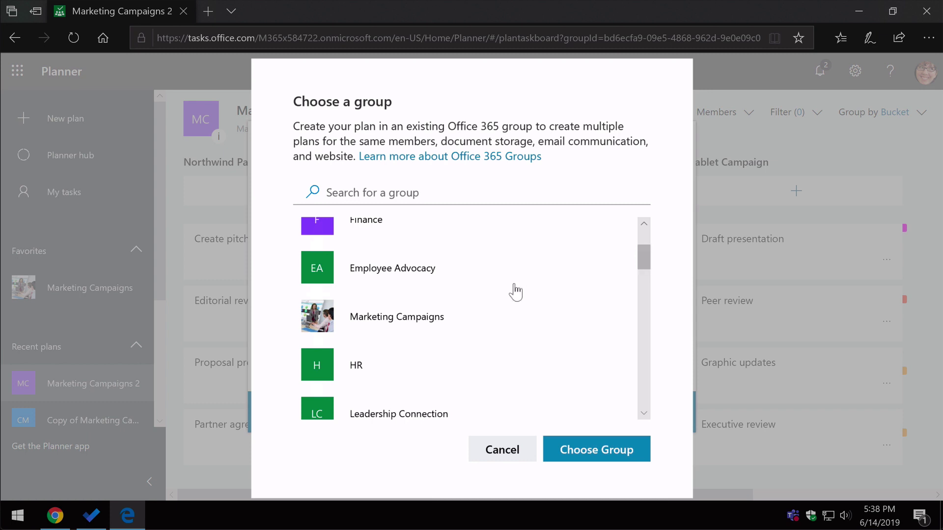
left_click(398, 333)
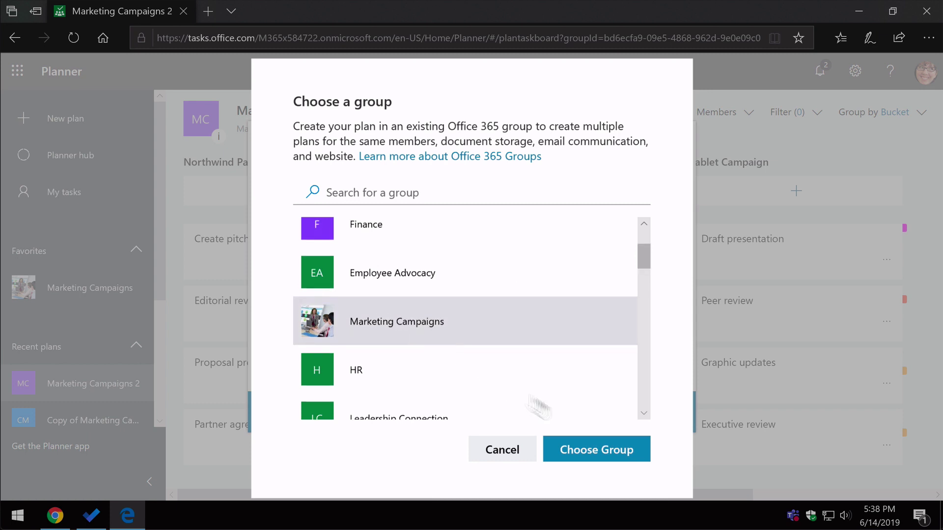
left_click(603, 449)
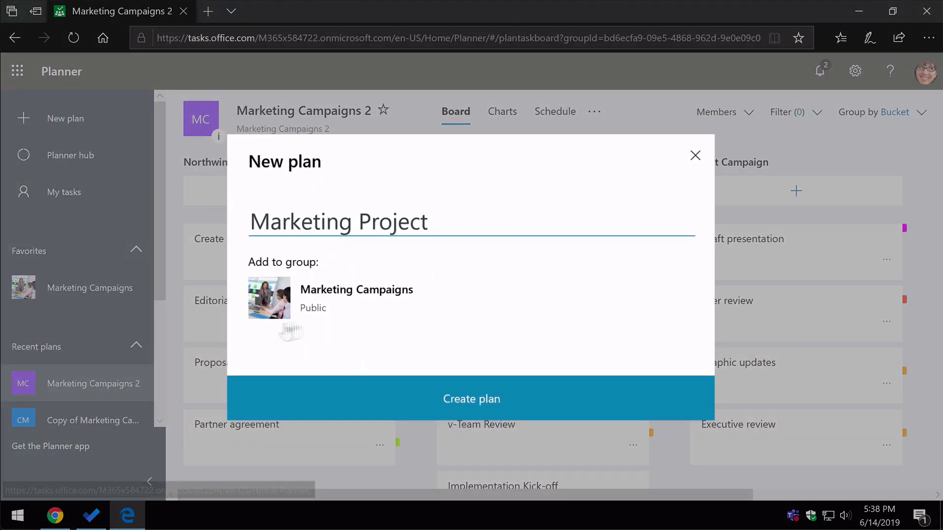
left_click(485, 399)
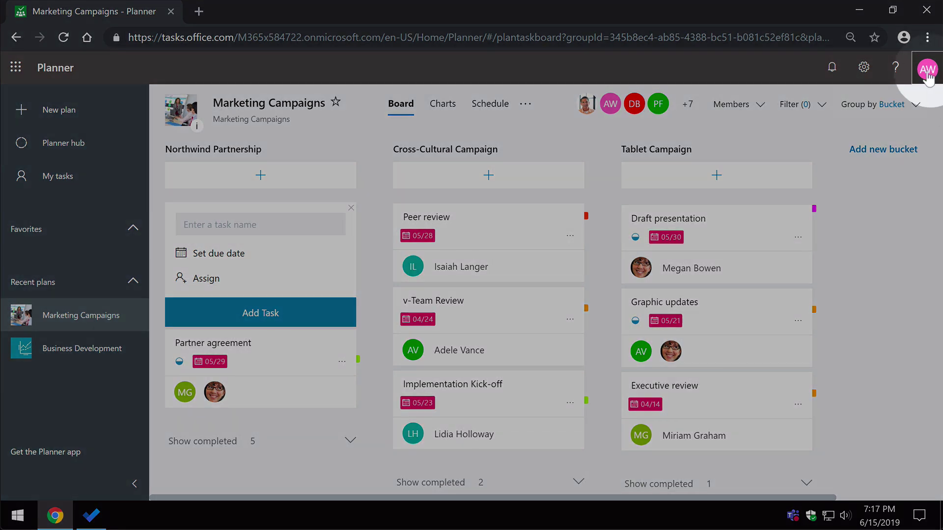
Open the signed-in account details panel over the Marketing Campaigns board
left_click(927, 71)
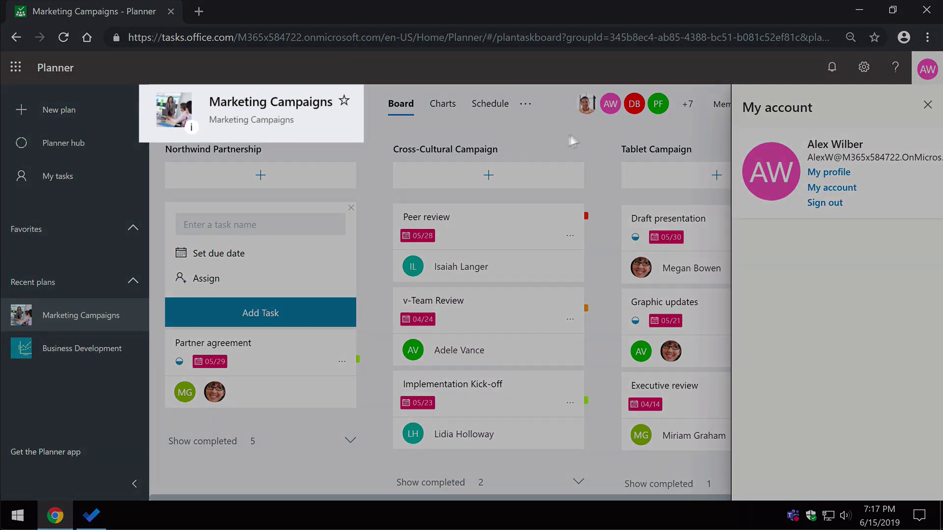
Start a 'Draft presentation' task in Northwind Partnership, due June 17
left_click(560, 140)
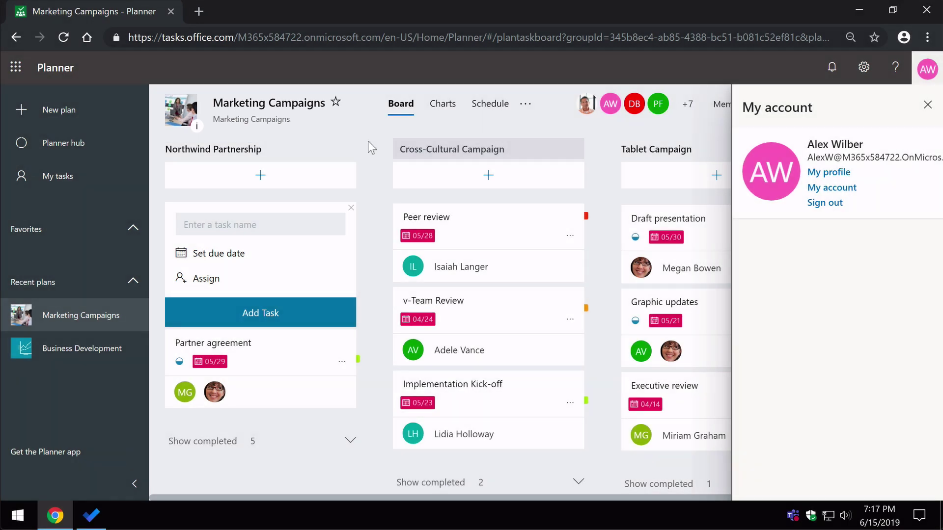
left_click(366, 147)
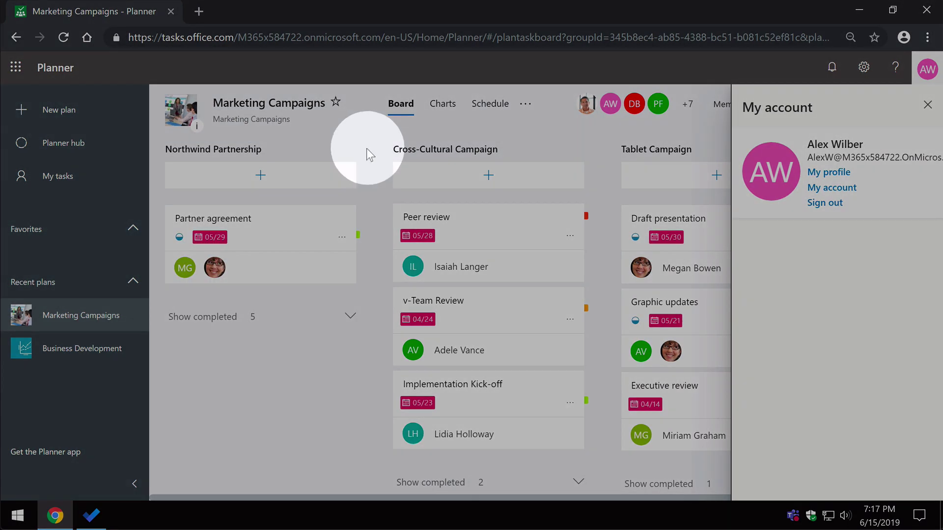
left_click(320, 177)
type("Draft presentation")
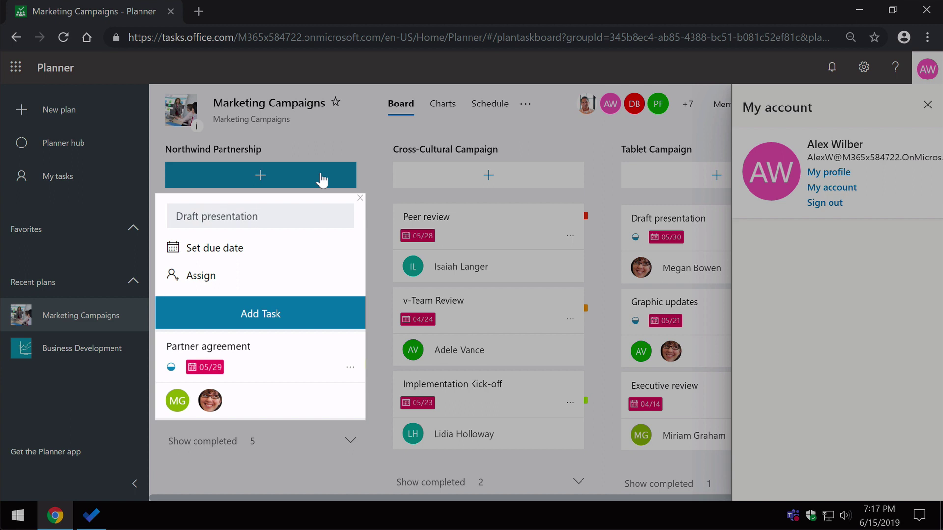
left_click(222, 251)
left_click(204, 383)
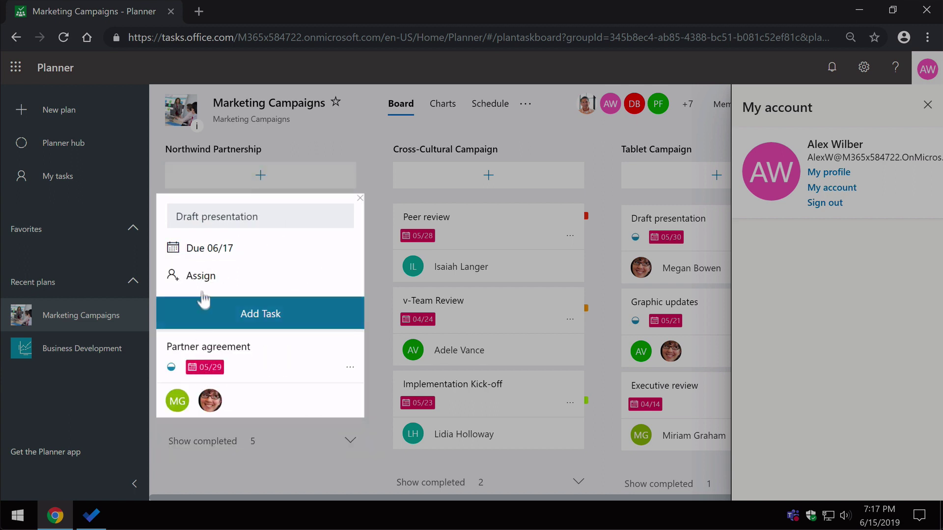
Assign the task to the matching team member and add it to the bucket
left_click(200, 276)
type("meg")
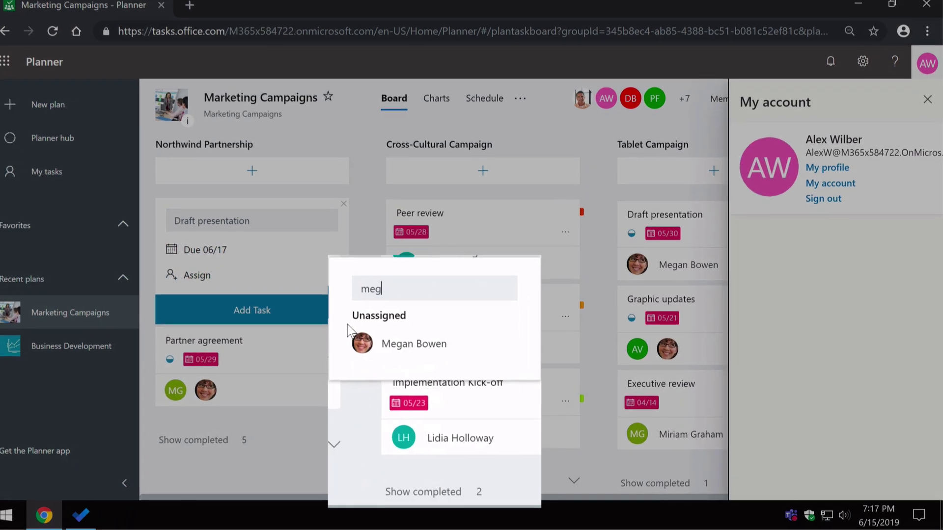
type("an")
left_click(373, 343)
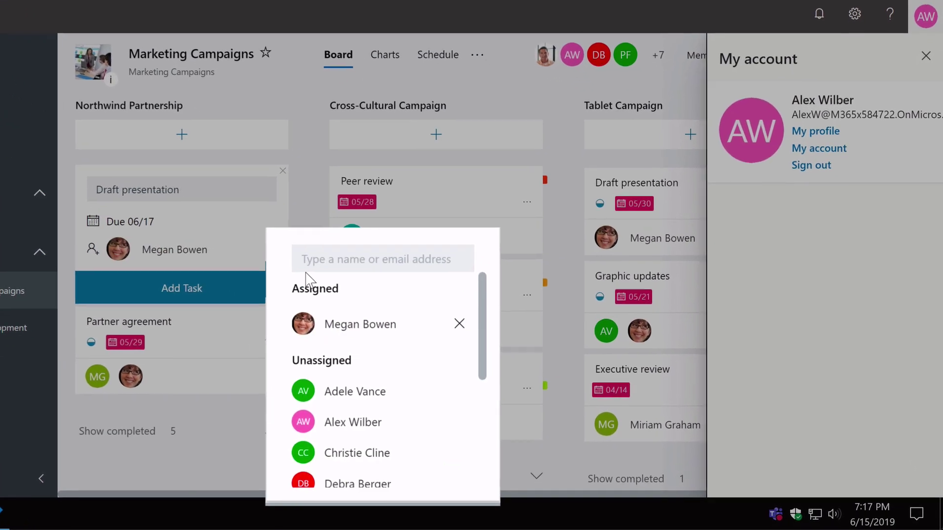
left_click(299, 209)
left_click(215, 292)
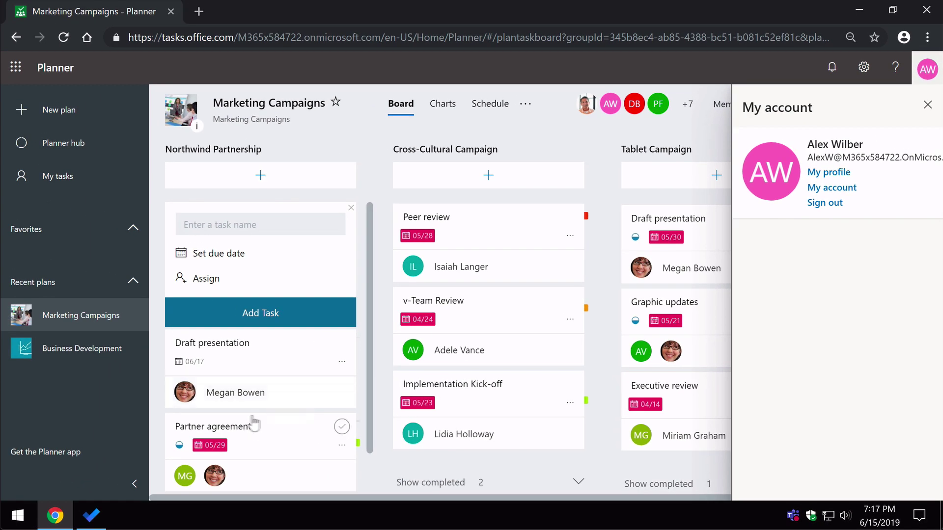
left_click(94, 516)
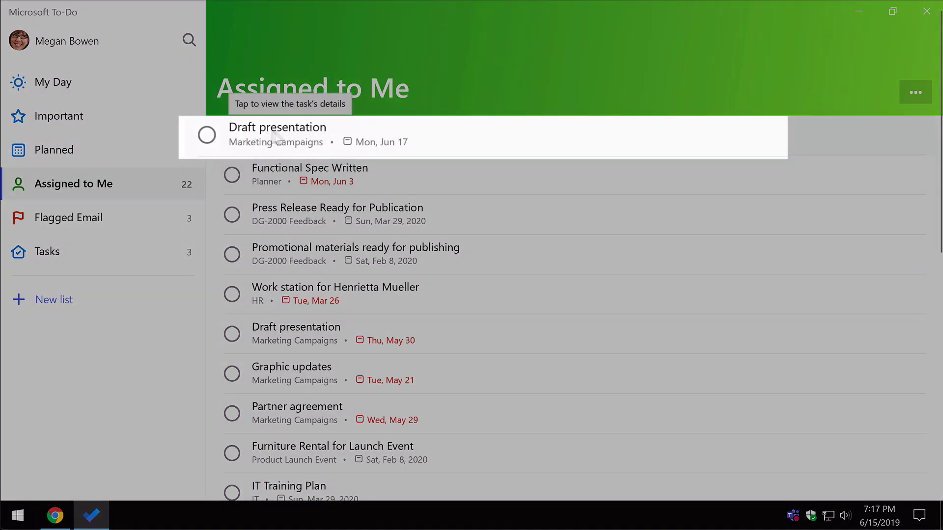
Open the Planned list to find Draft presentation under Mon, Jun 17
scroll(533, 122, "down", 1)
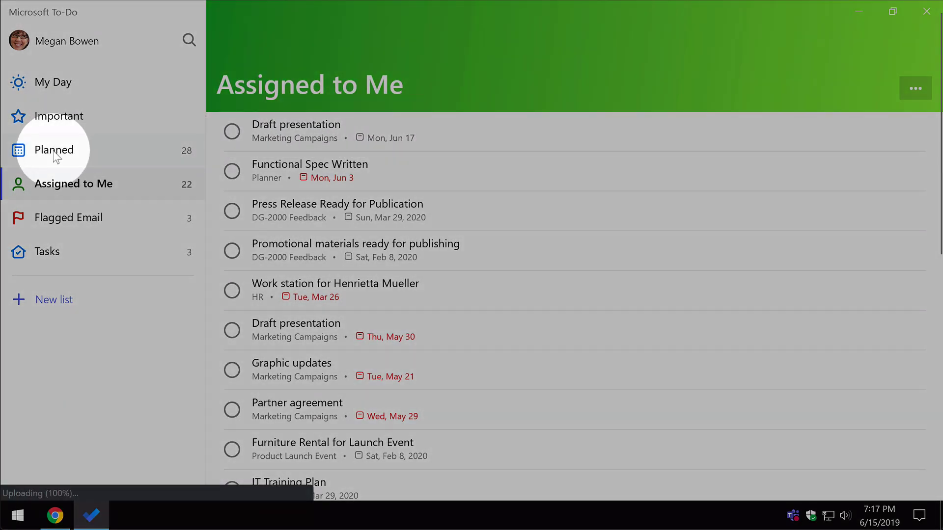
left_click(88, 153)
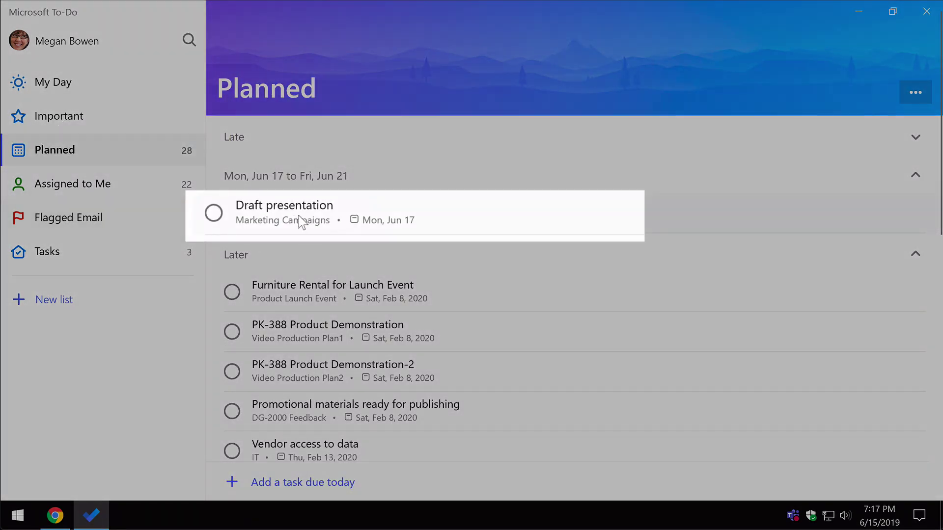
scroll(302, 218, "down", 1)
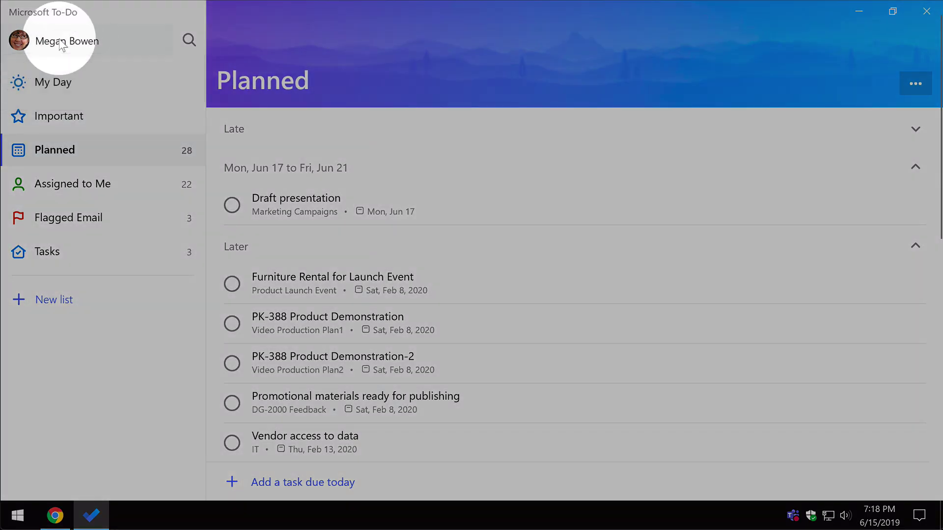
Open To-Do Settings and review the Smart Lists and Connections sections
left_click(67, 43)
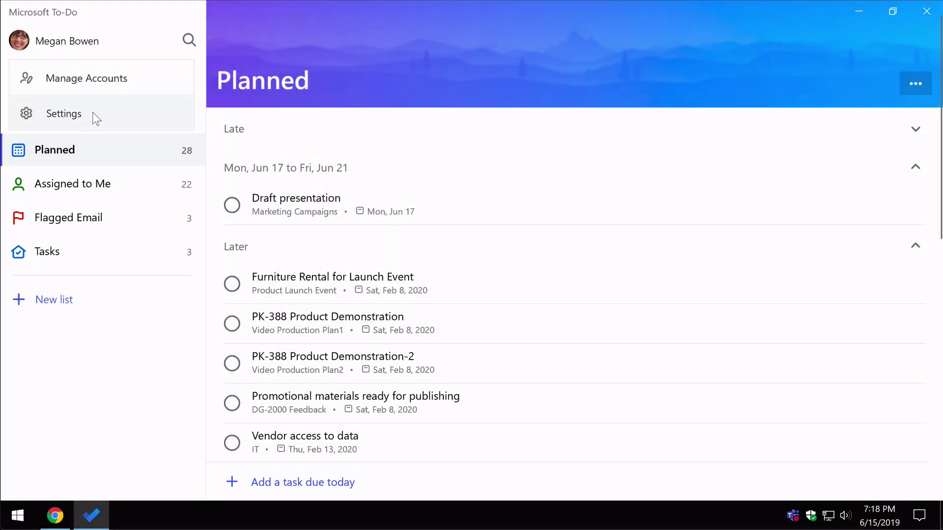
left_click(95, 118)
scroll(504, 389, "down", 5)
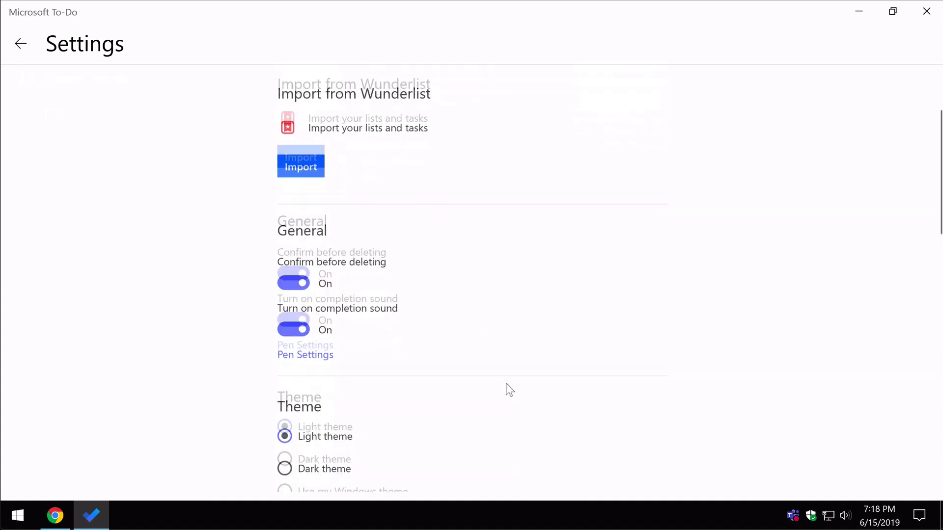
scroll(503, 389, "up", 3)
scroll(499, 382, "down", 6)
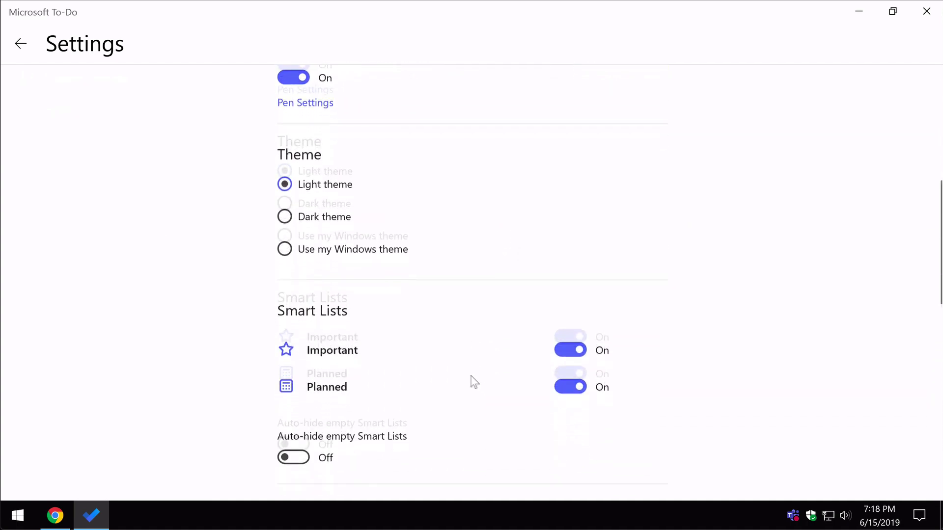
scroll(364, 359, "down", 4)
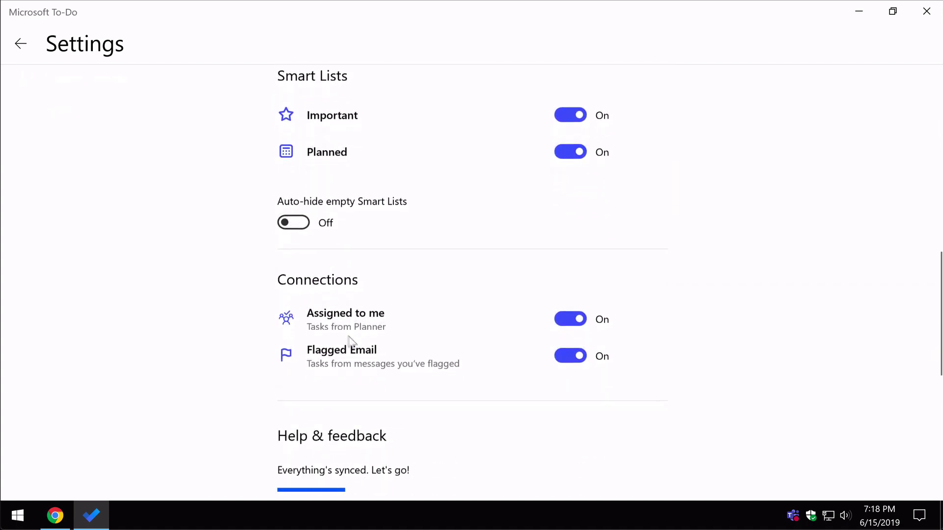